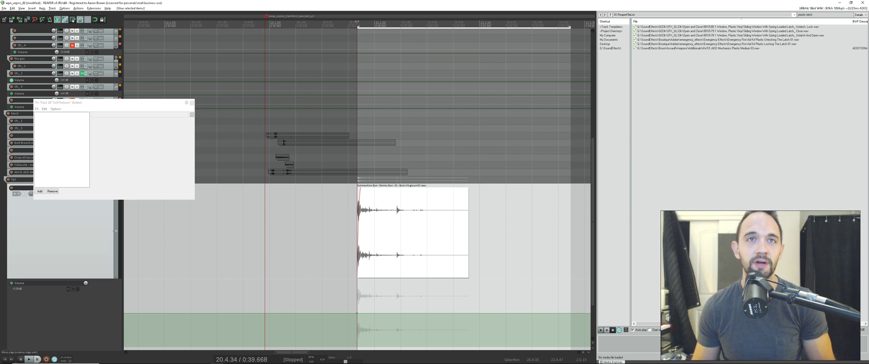
- Audition the Tommy Gun burst item on the timeline several times
key("space")
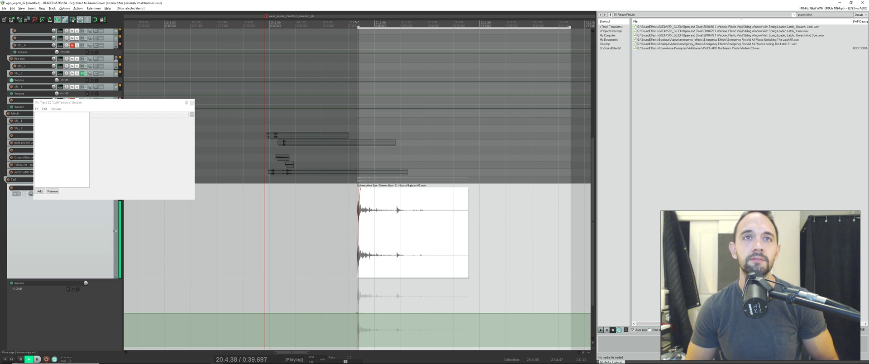
key("space")
key("space")
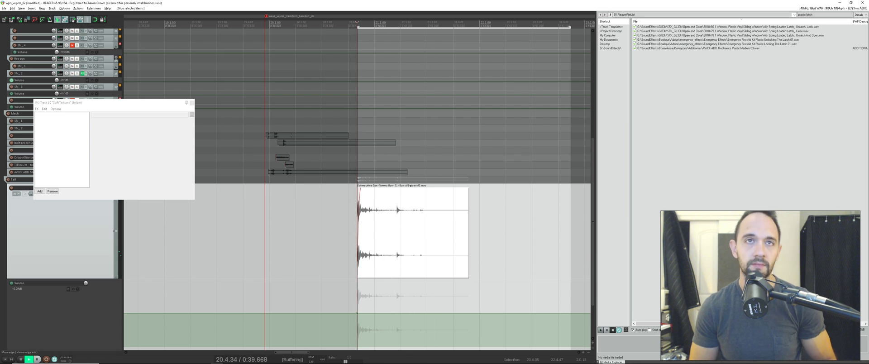
key("space")
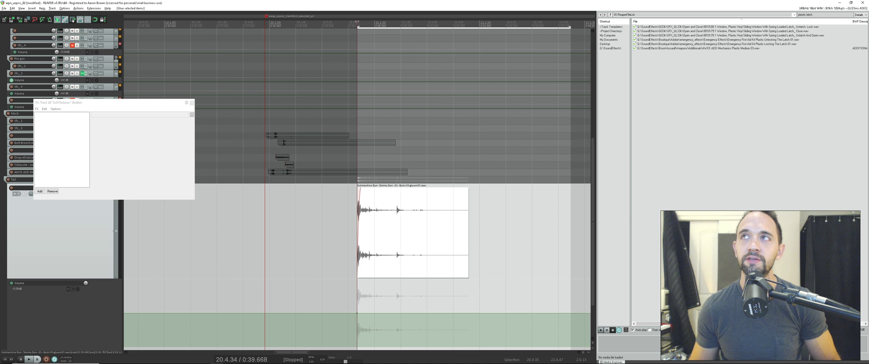
key("space")
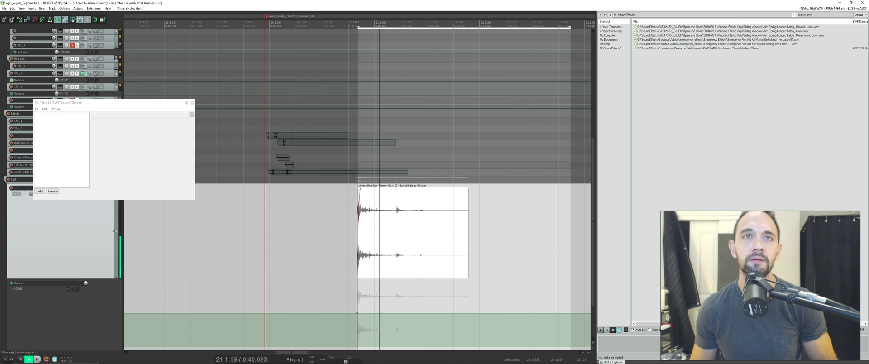
key("space")
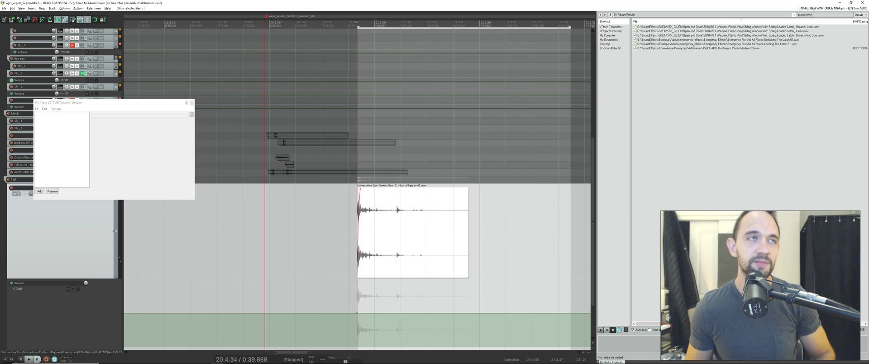
- Glue the Tommy Gun burst item and open a copy of it in the iZotope RX audio editor
left_click(78, 8)
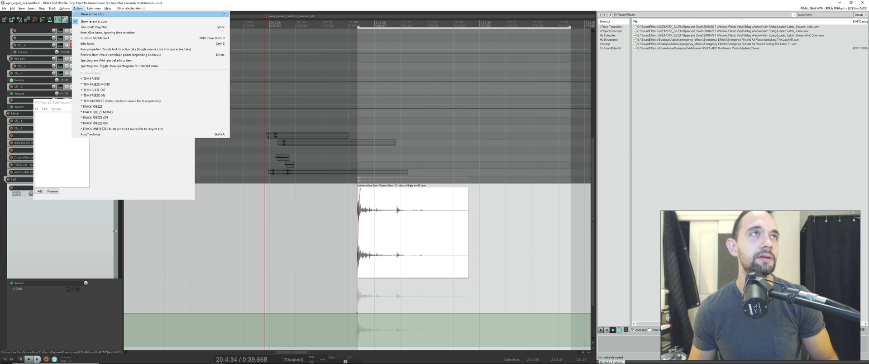
key("Escape")
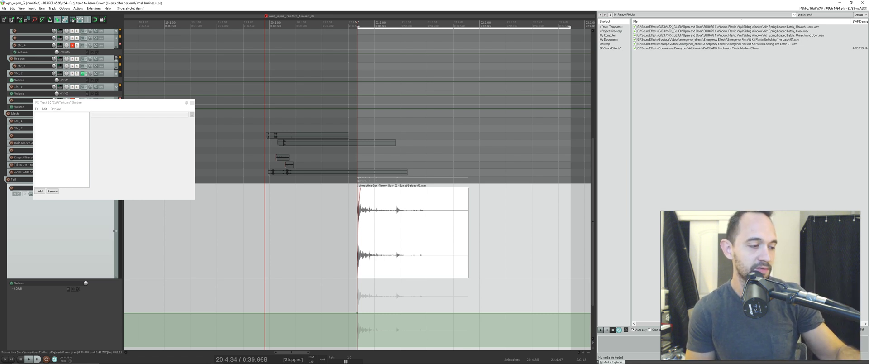
key("ctrl+g")
key("ctrl+alt+e")
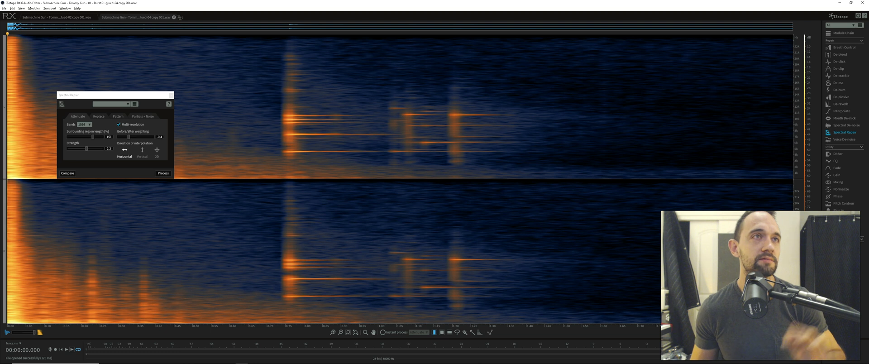
- Move the Spectral Repair window clear of the noises and play the recording from about 0.67 s to hear them
left_click_drag(141, 95, 195, 63)
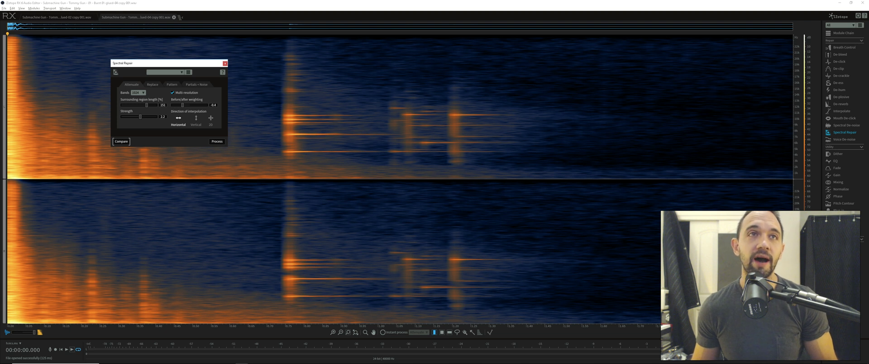
left_click(255, 104)
key("space")
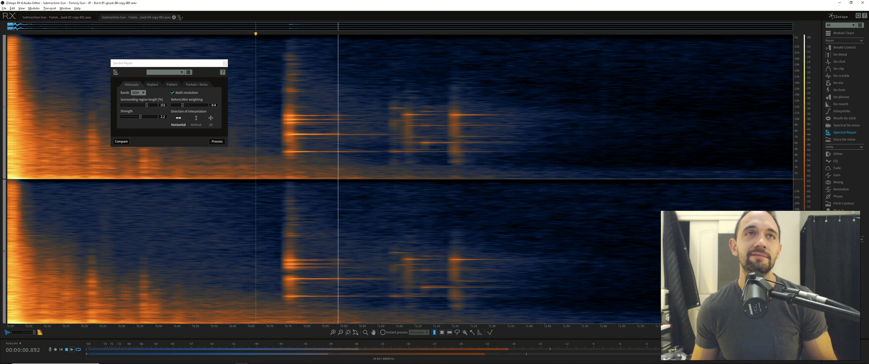
key("space")
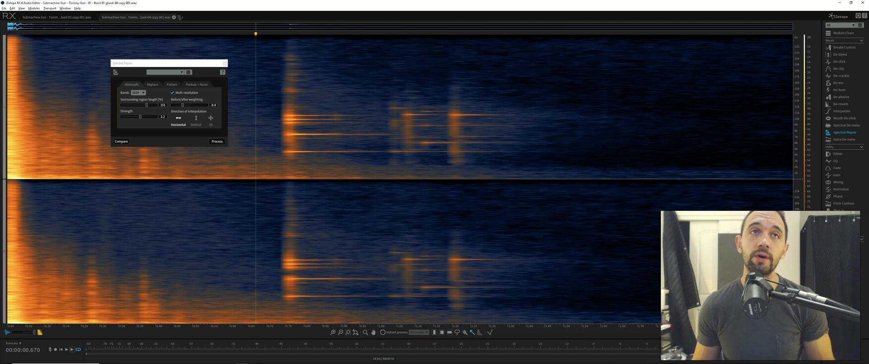
- Select the first mechanical noise at about 0.74 s with the Magic Wand, covering its full height and its long lowest tone
left_click(292, 57)
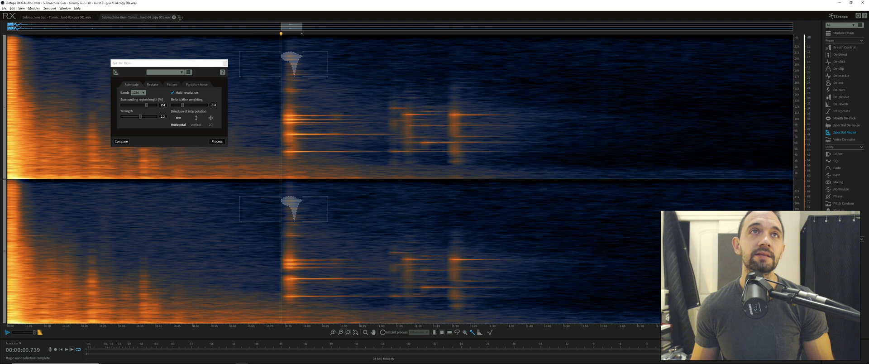
left_click(293, 73, "shift")
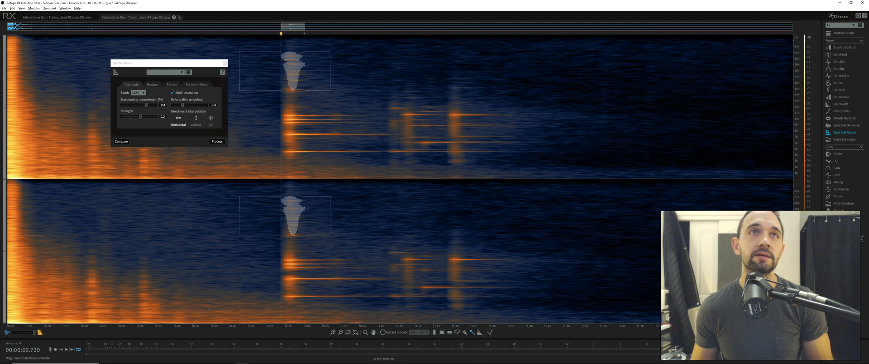
left_click_drag(293, 89, 290, 145)
left_click(291, 121, "shift")
left_click(309, 134, "shift")
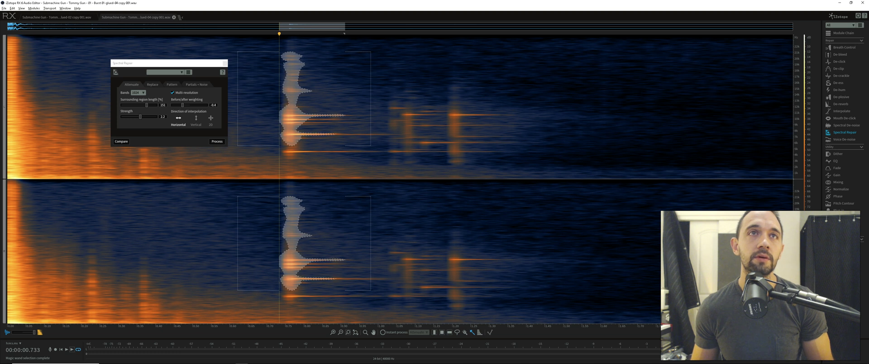
left_click(299, 151, "shift")
left_click(291, 152, "shift")
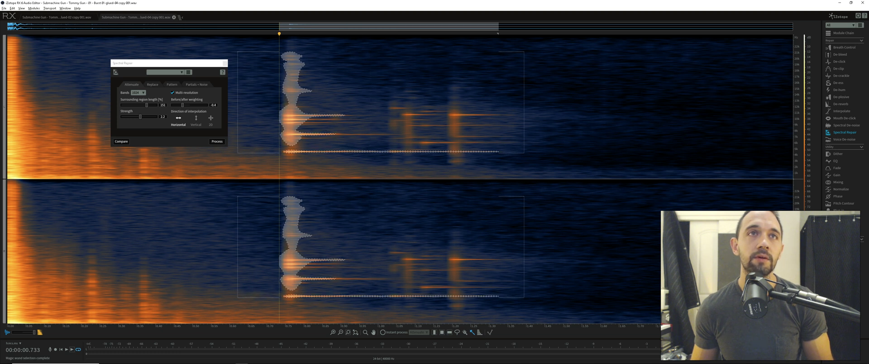
left_click_drag(290, 153, 290, 159)
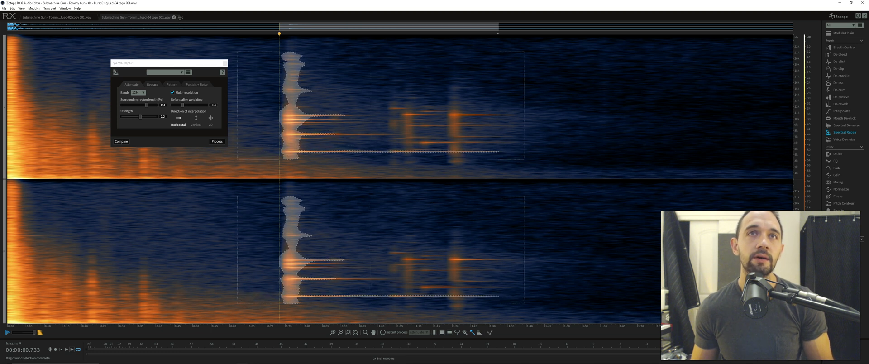
- Add the second mechanical noise at about 1.08 s and the thin ringing tones of the first noise to the selection
left_click(407, 115, "shift")
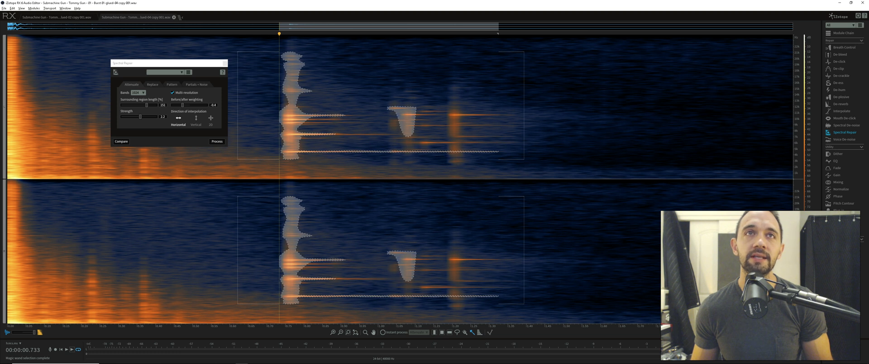
left_click(334, 120, "shift")
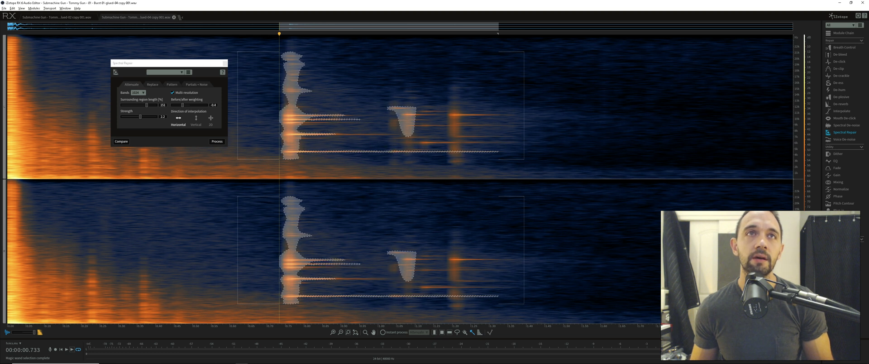
left_click(336, 122, "shift")
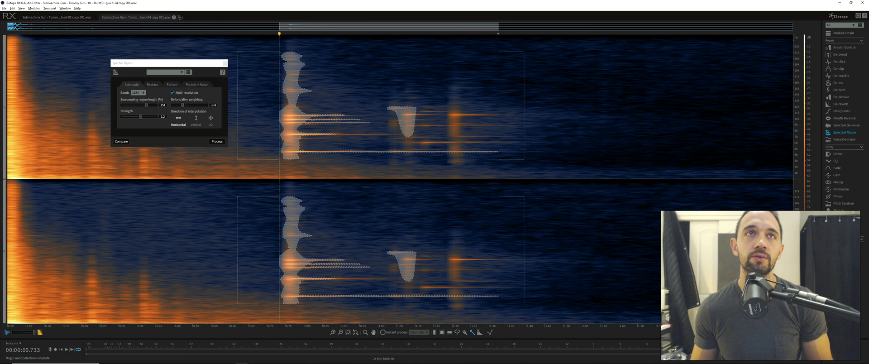
left_click(338, 122, "shift")
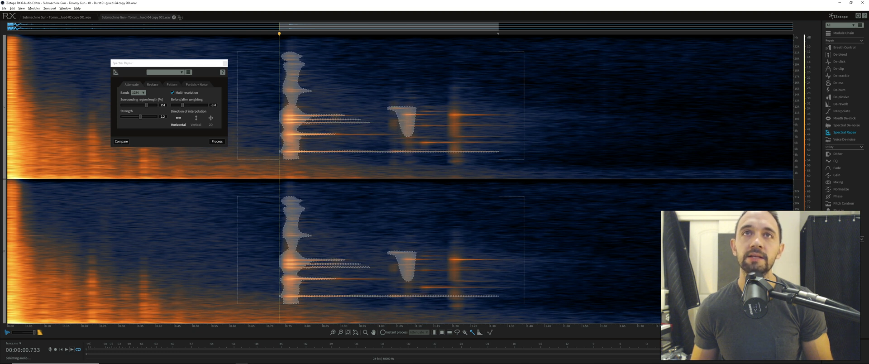
- Add the third mechanical noise at about 1.2 s, the low tone crossing it and the rest of the second noise to the selection
left_click(455, 114, "shift")
left_click(455, 147, "shift")
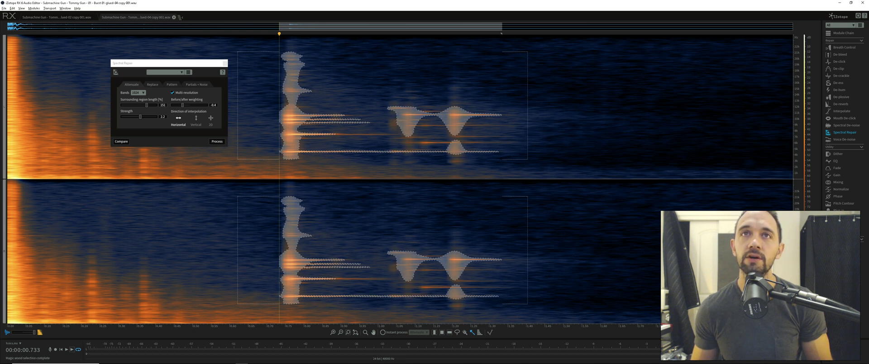
left_click(430, 143, "shift")
left_click(420, 143, "shift")
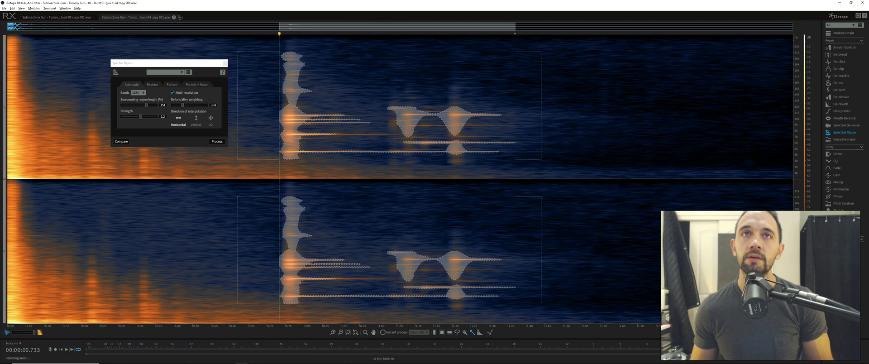
left_click(409, 136, "shift")
left_click(428, 125, "shift")
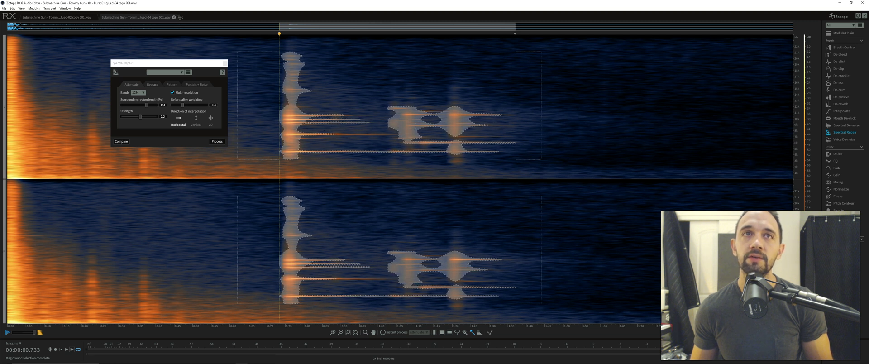
- Extend the selection along the remaining ringing tones that trail from the first noise
left_click(354, 134, "shift")
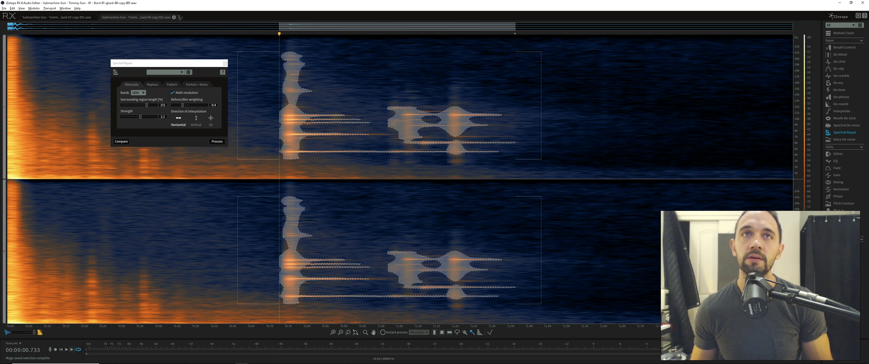
left_click(382, 134, "shift")
left_click(346, 116, "shift")
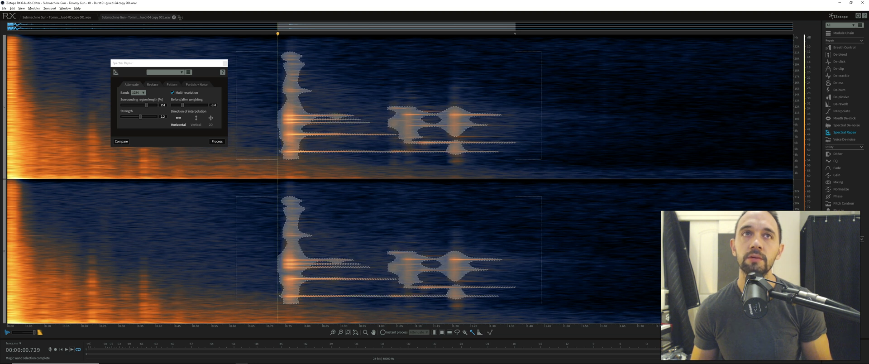
- Add the leftover lower parts of the third noise and the selection's harmonics, and touch up the first noise with the Lasso
left_click(498, 143, "shift")
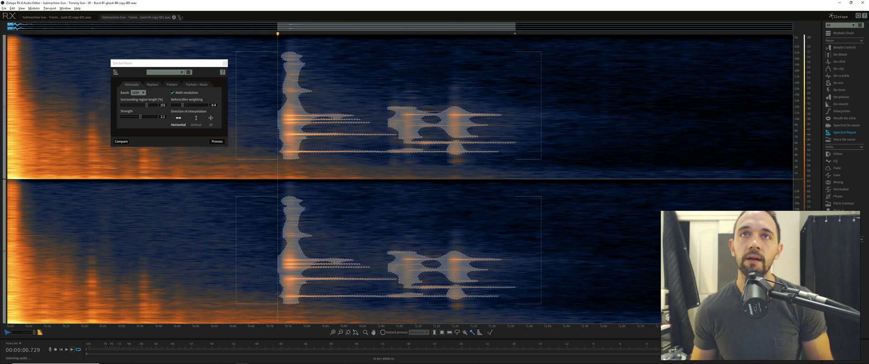
left_click(456, 161, "shift")
left_click(457, 156, "shift")
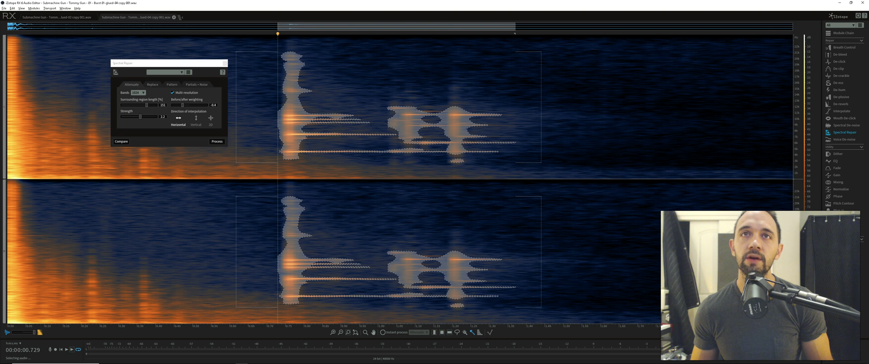
left_click(457, 160, "shift")
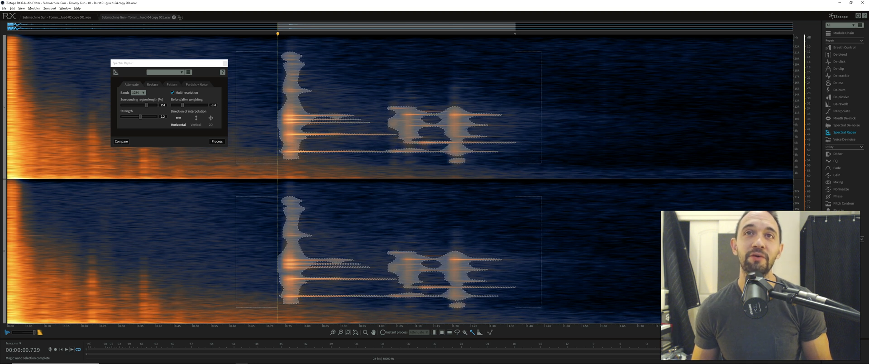
double_click(456, 153, "shift")
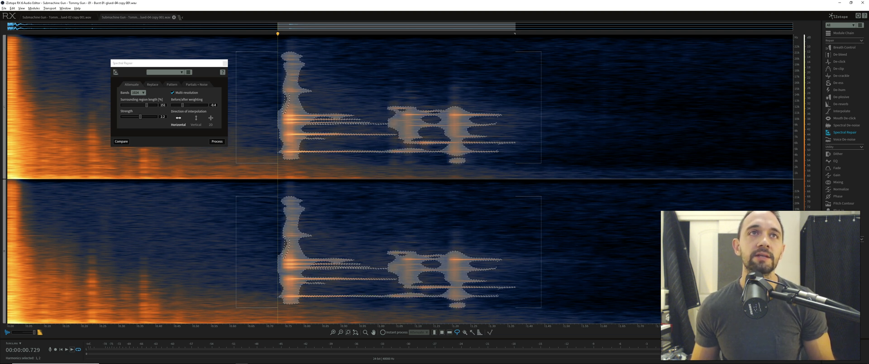
left_click_drag(287, 106, 284, 112)
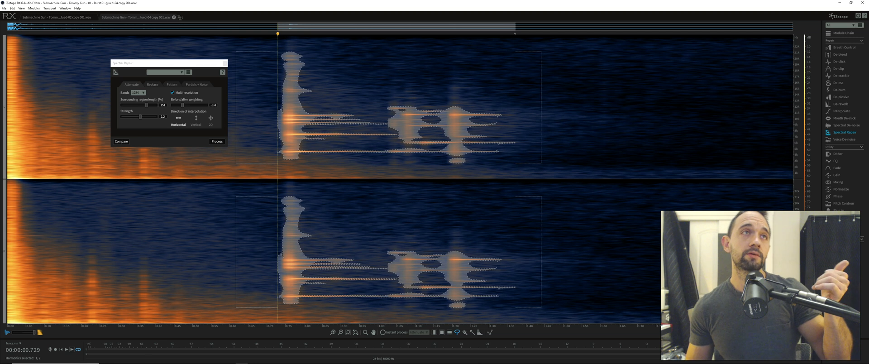
- Add Spectral Repair's Attenuate, Replace, Pattern and Partials + Noise settings to the comparison list, and return to Attenuate beside the Compare Settings window
left_click(845, 132)
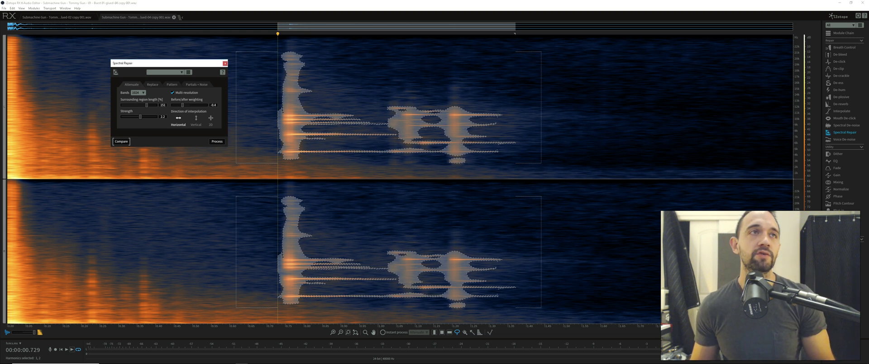
key("space")
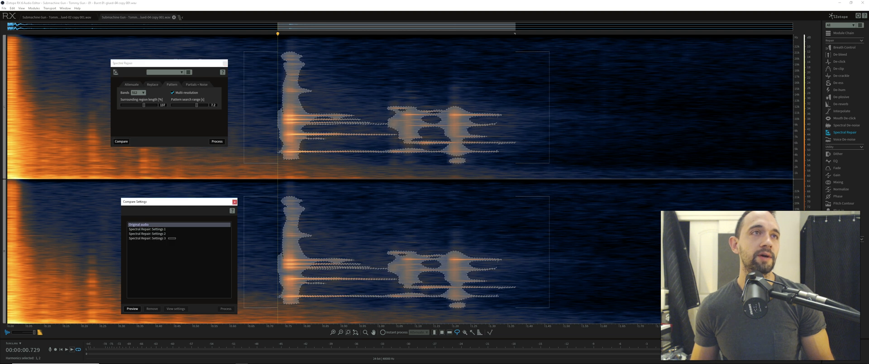
left_click(121, 142)
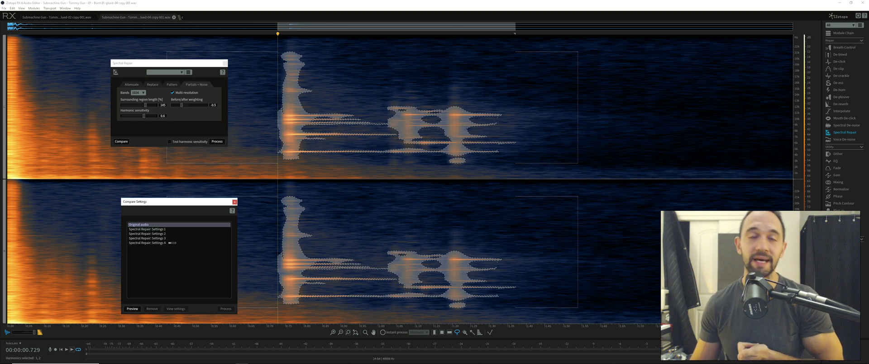
left_click(132, 85)
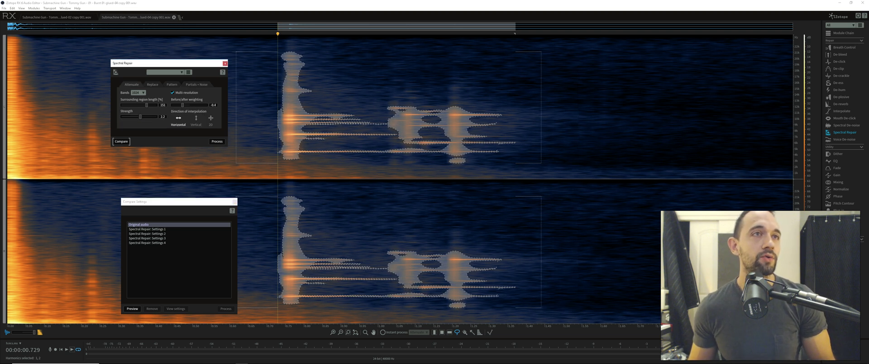
left_click_drag(157, 201, 144, 158)
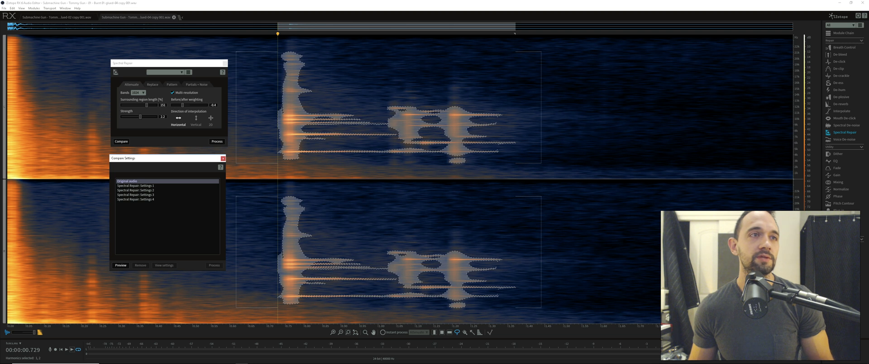
- Preview the comparison list and add Partials + Noise variants with different band counts, trying 128 bands, a surrounding region length of 80% and a before/after weighting of 0.1
left_click(120, 266)
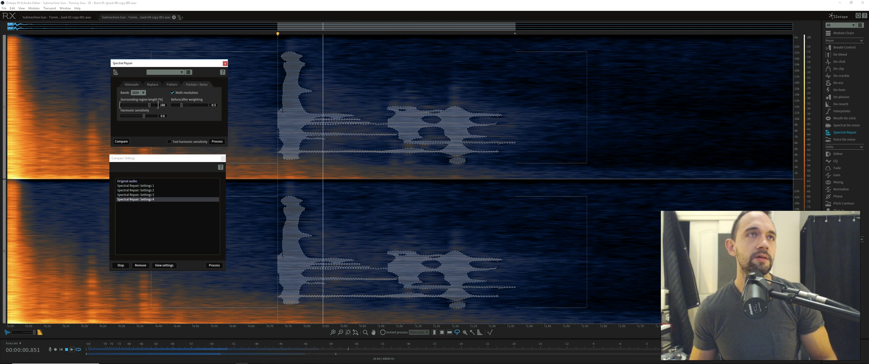
left_click(138, 93)
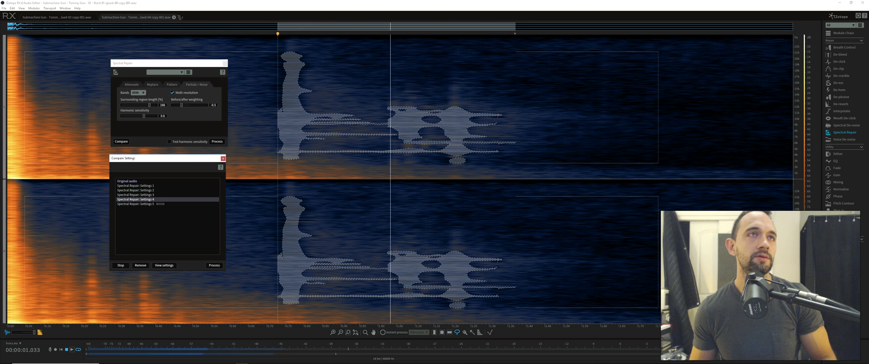
left_click(138, 92)
left_click(136, 106)
left_click(122, 141)
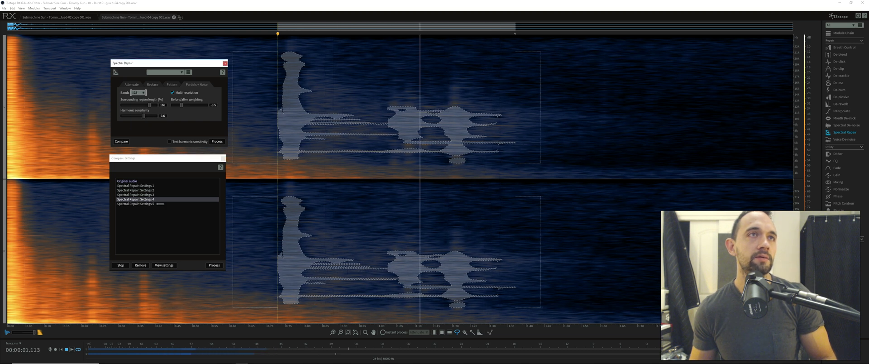
left_click_drag(149, 105, 134, 105)
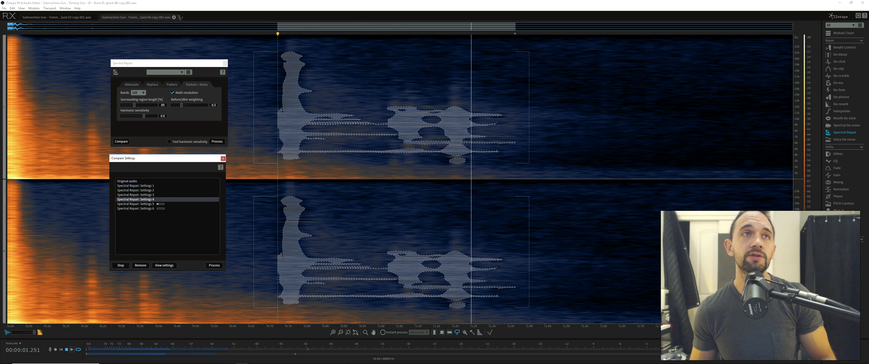
left_click_drag(182, 105, 191, 105)
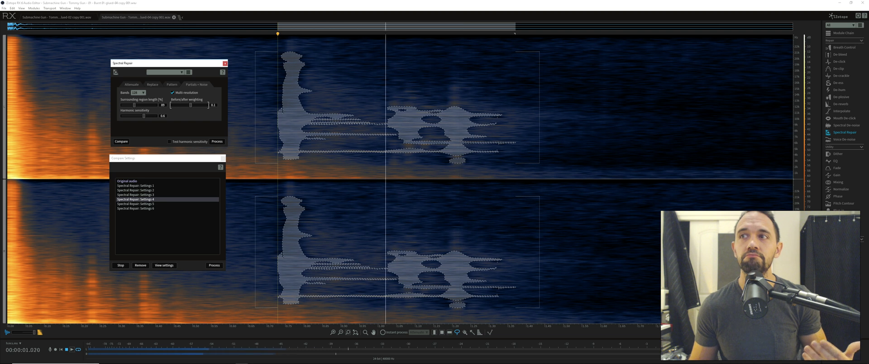
- Audition Settings 4, 5 and 6 against each other and load Settings 5 back into Spectral Repair
left_click(136, 204)
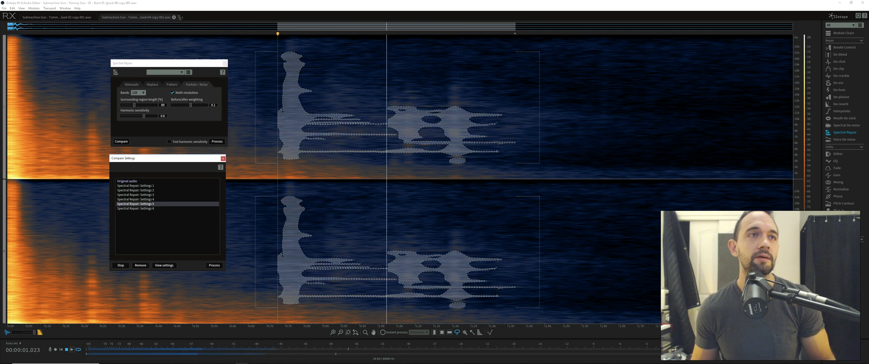
left_click(136, 209)
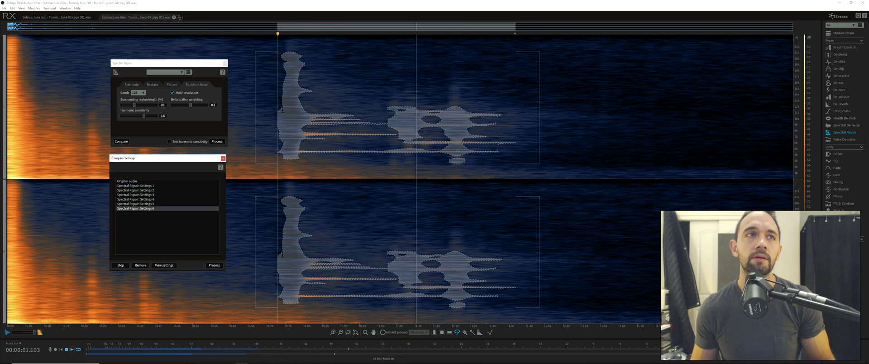
left_click(136, 204)
left_click(136, 199)
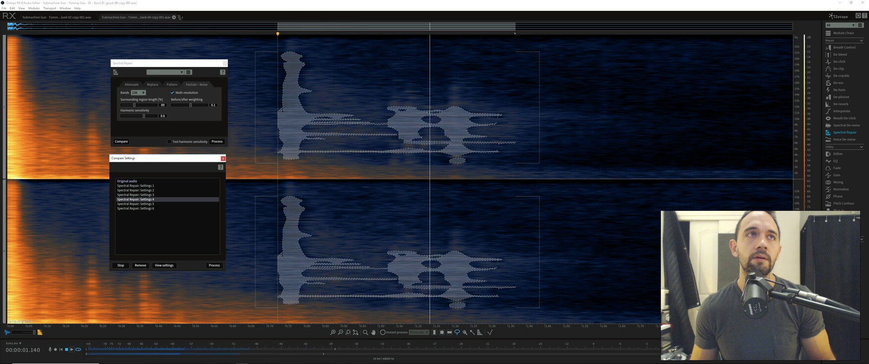
left_click(136, 204)
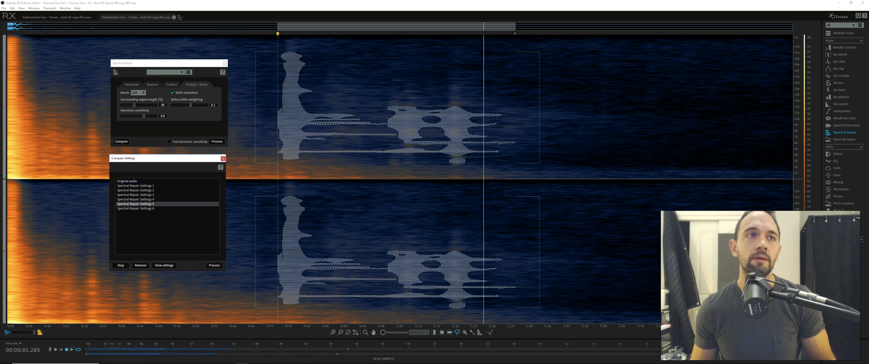
left_click(164, 265)
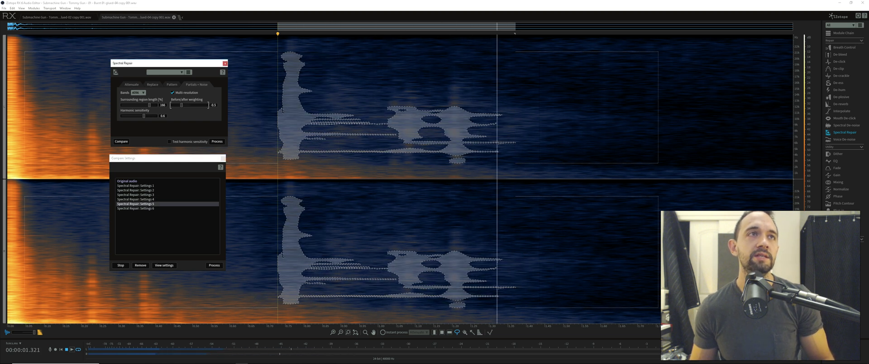
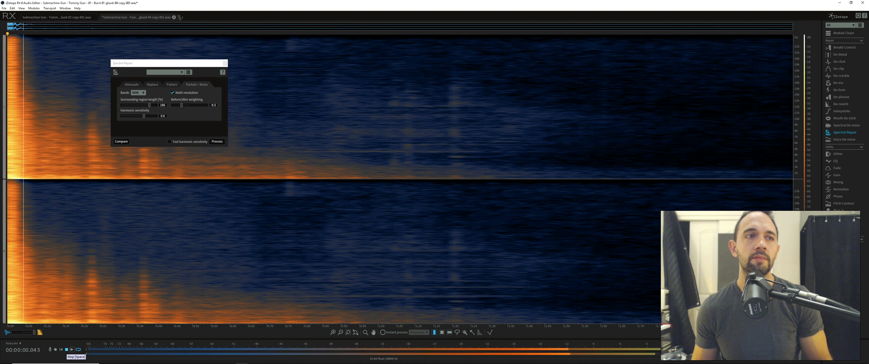
- Stop playback and select the faint leftover noise patches between about 0.86 s and 1.26 s with the Magic Wand
left_click(67, 349)
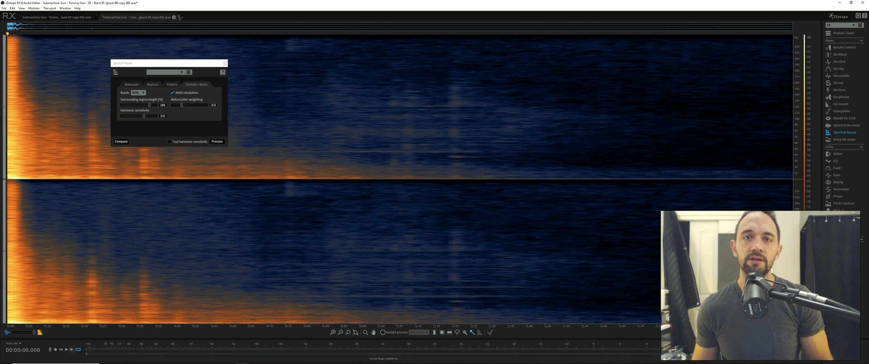
left_click(345, 129)
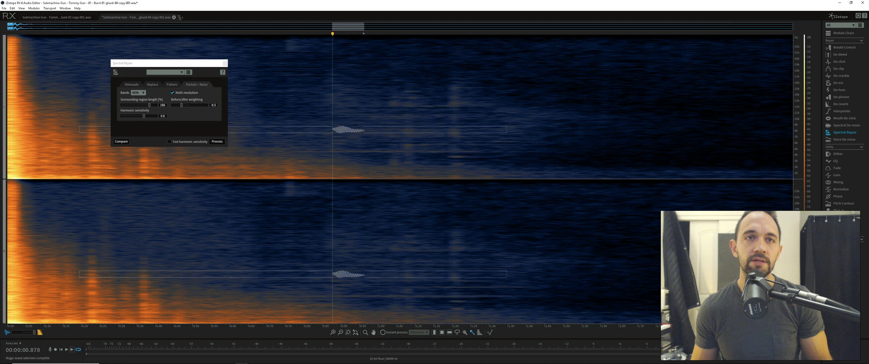
left_click(396, 104, "shift")
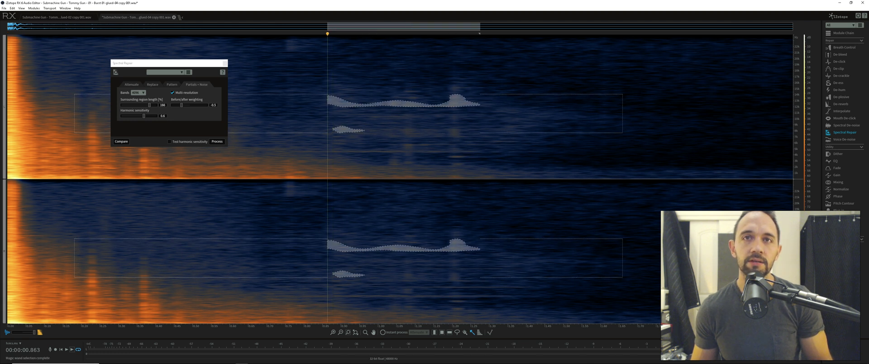
left_click(457, 88, "shift")
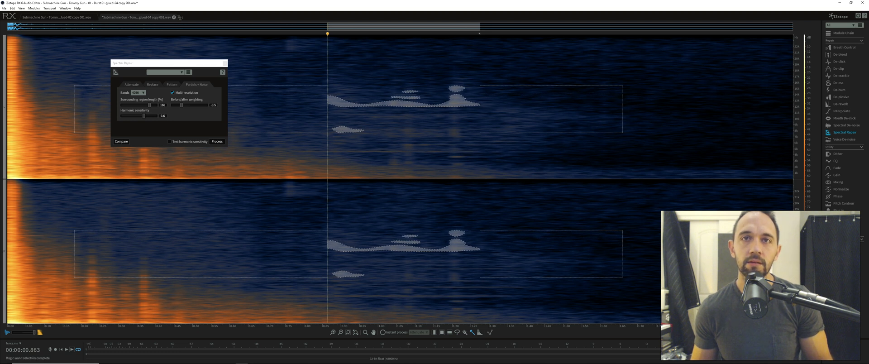
left_click(454, 132, "shift")
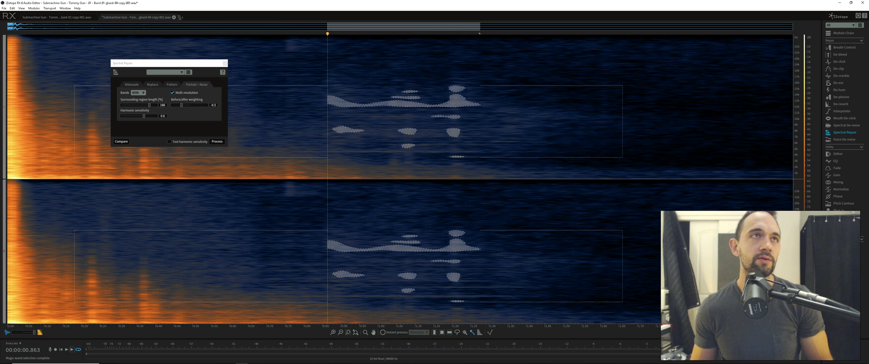
- Compare Spectral Repair's modes on the leftover patches and load the Attenuate configuration, Settings 1, back into the module
left_click(131, 84)
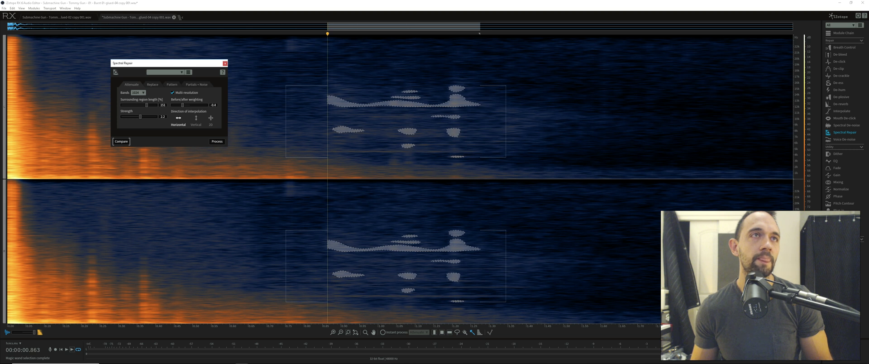
left_click(152, 85)
left_click(132, 85)
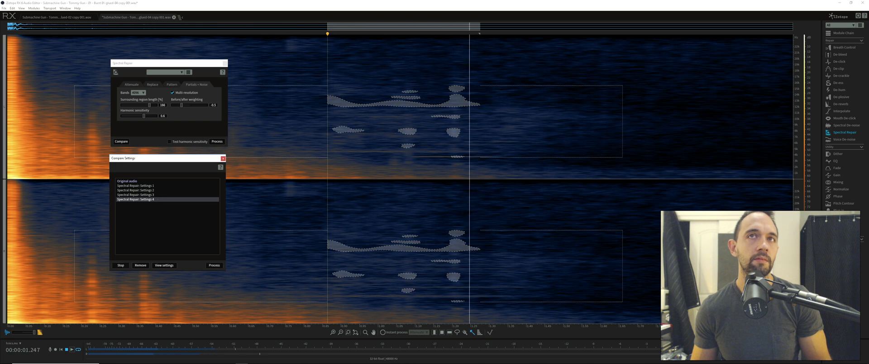
left_click(136, 185)
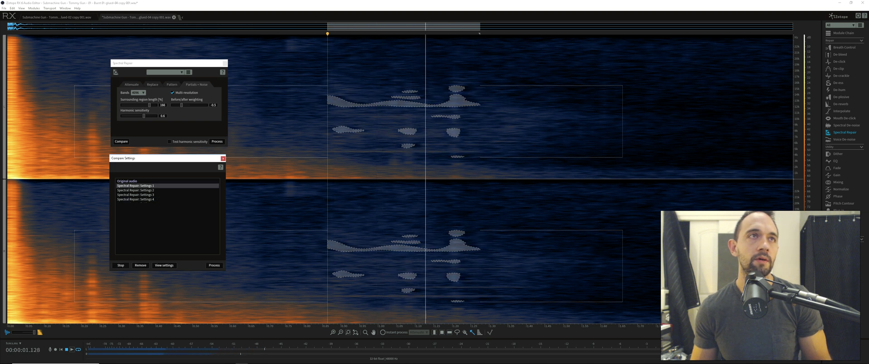
left_click(165, 265)
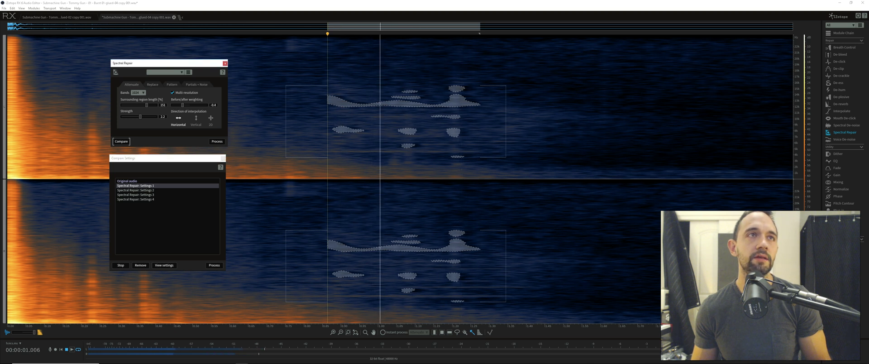
- Add two Attenuate variants to the comparison: one with higher strength, one with lower strength, a longer surrounding region and 0.1 before/after weighting
left_click_drag(140, 117, 149, 117)
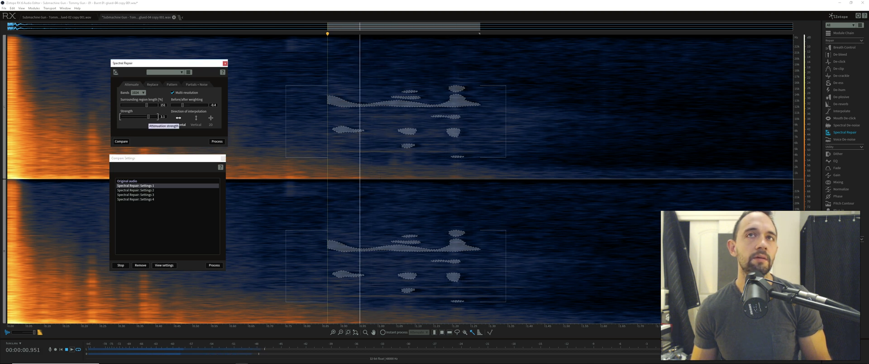
left_click(121, 141)
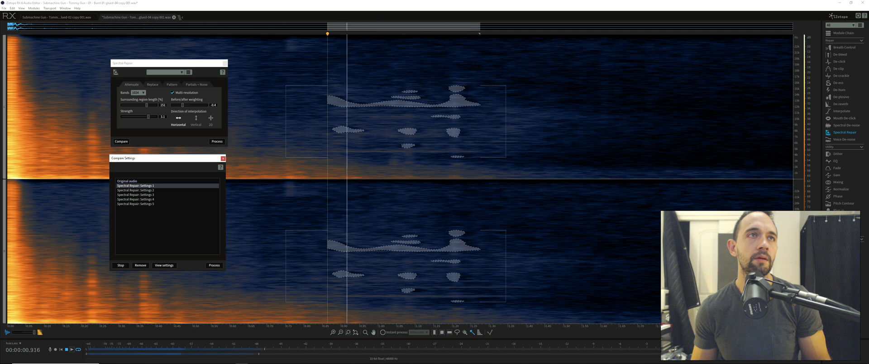
mouse_move(148, 117)
left_mouse_down()
mouse_move(129, 117)
mouse_move(151, 105)
left_mouse_up()
key("Tab")
key("Right")
key("Right")
key("Right")
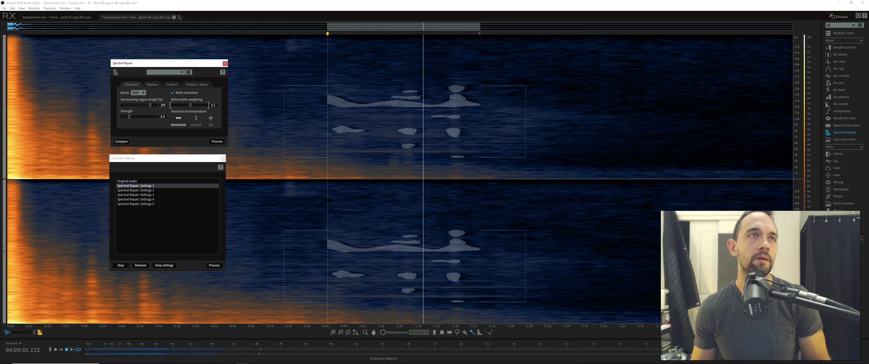
key("Right")
key("Right")
- Audition Settings 3 to 6 against each other on the leftover patches and close the comparison
left_click(135, 204)
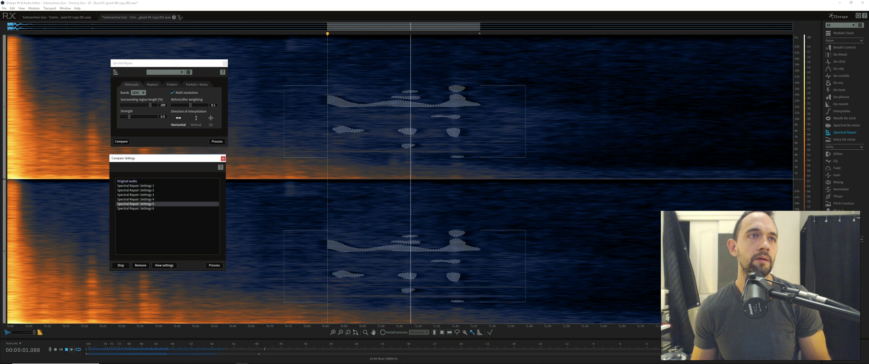
left_click(135, 209)
left_click(136, 199)
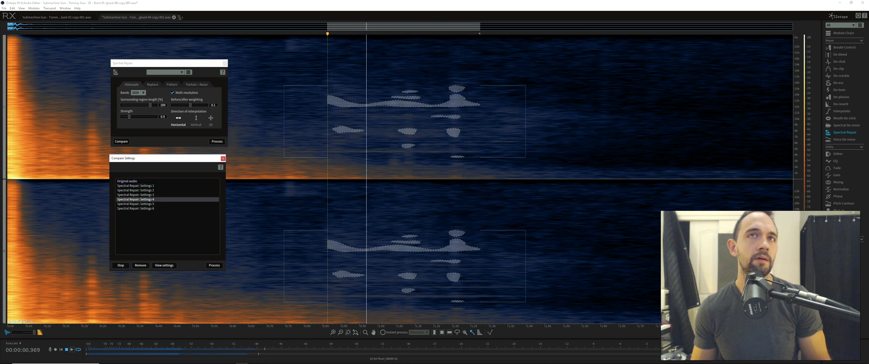
left_click(136, 204)
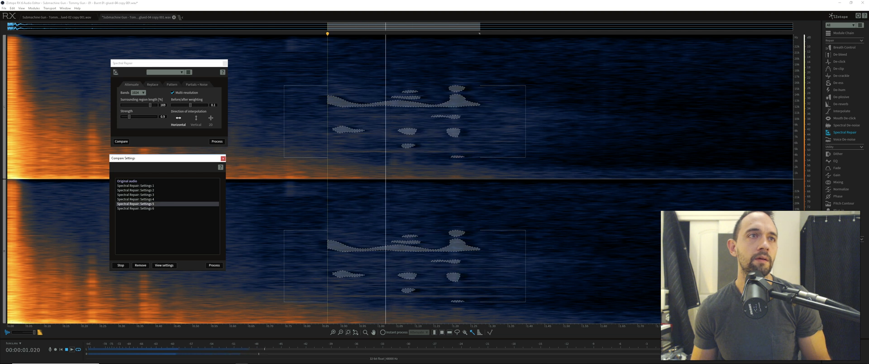
left_click(136, 195)
left_click(136, 209)
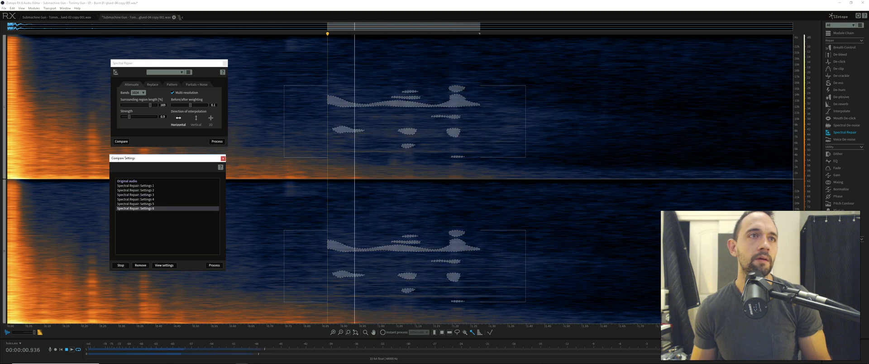
left_click(136, 195)
left_click(222, 159)
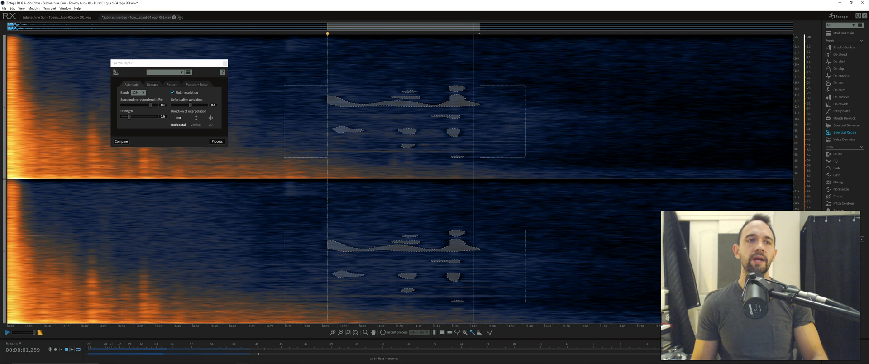
- Try the Attenuate repair on the leftover patches, clear the selection to check the tail, and undo the repair
key("t")
left_click(213, 165)
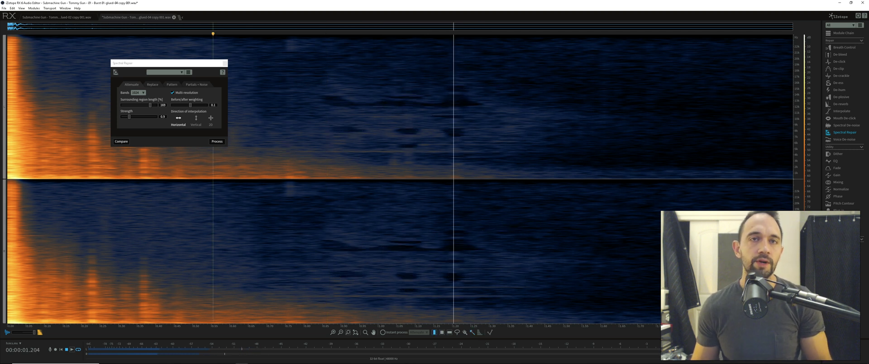
key("space")
key("ctrl+z")
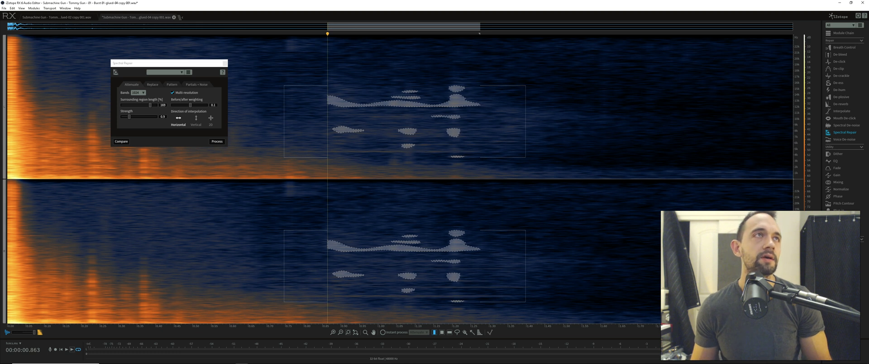
- Overwrite the original audio file with the repaired burst and clear the spectrogram selection
left_click(4, 9)
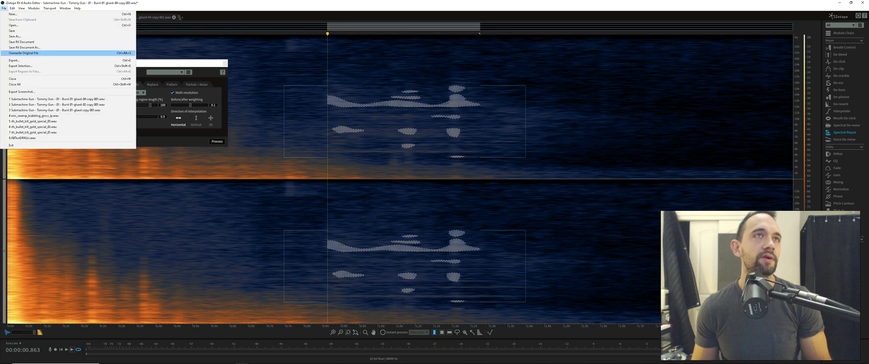
left_click(24, 53)
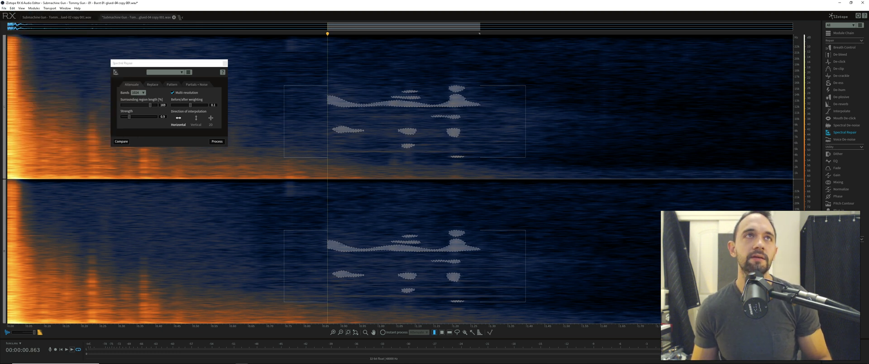
left_click(260, 136)
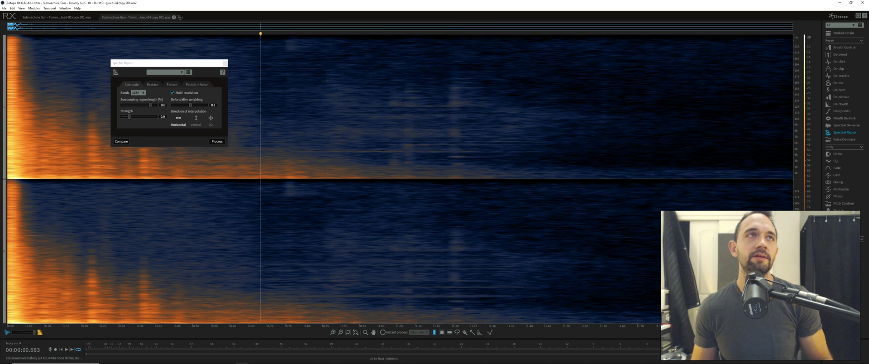
- Switch to REAPER and play the gun burst's original and repaired takes alternately, finishing on the repaired copy
key("alt+Tab")
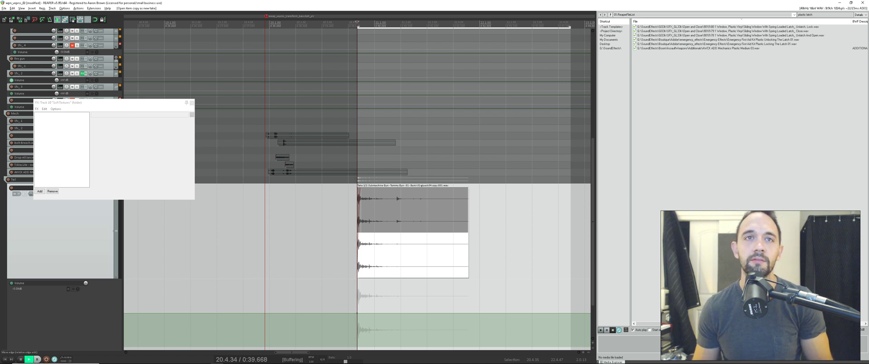
key("space")
key("space")
key("t")
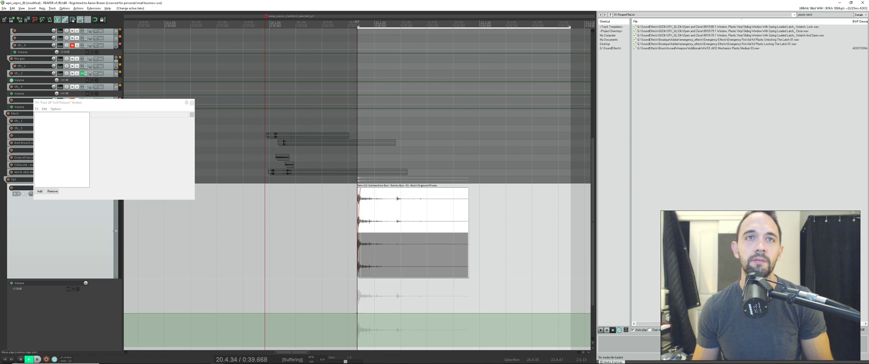
key("space")
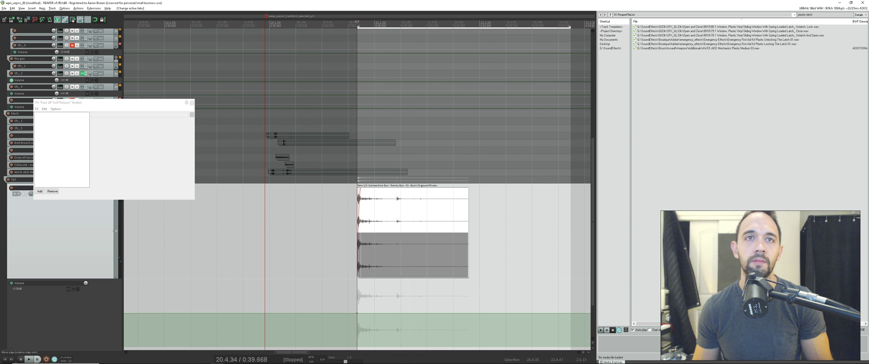
key("t")
key("space")
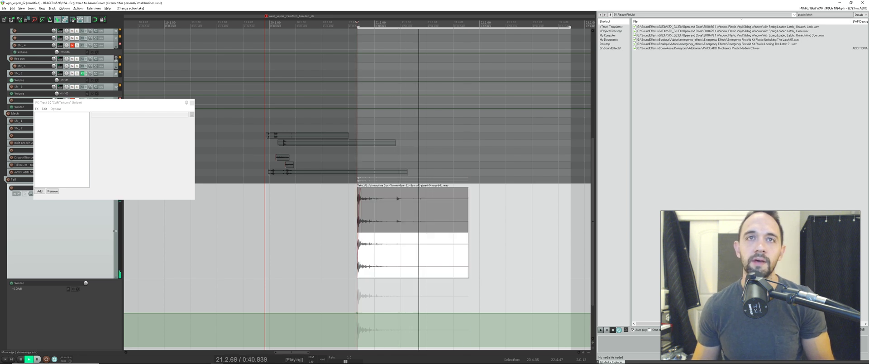
key("space")
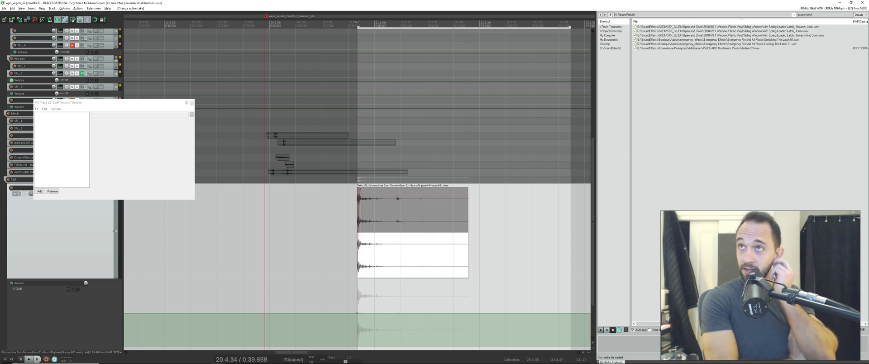